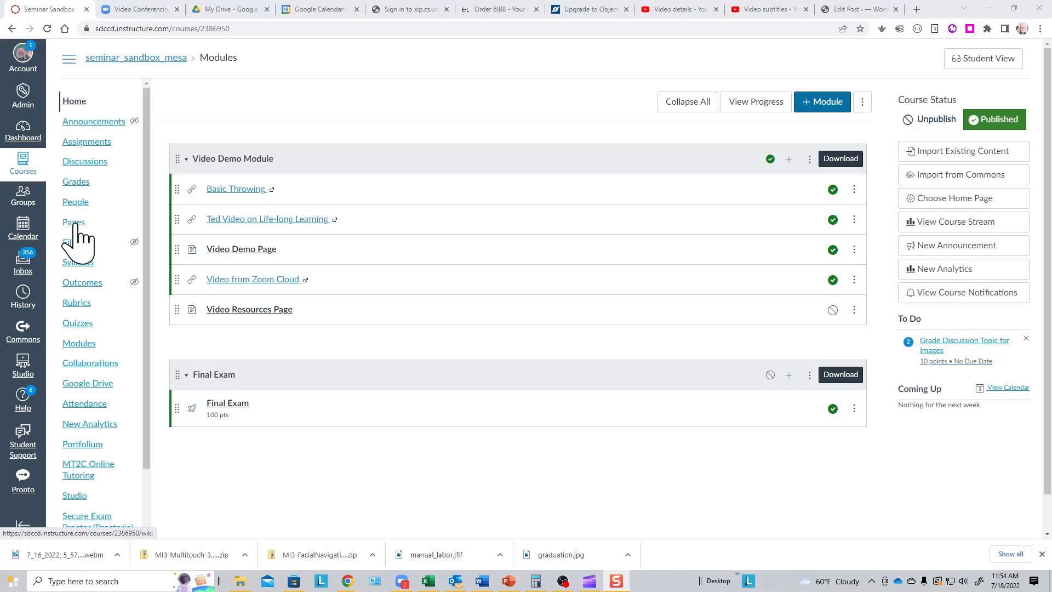
- Create a new course page and title it "FOD Page"
left_click(78, 226)
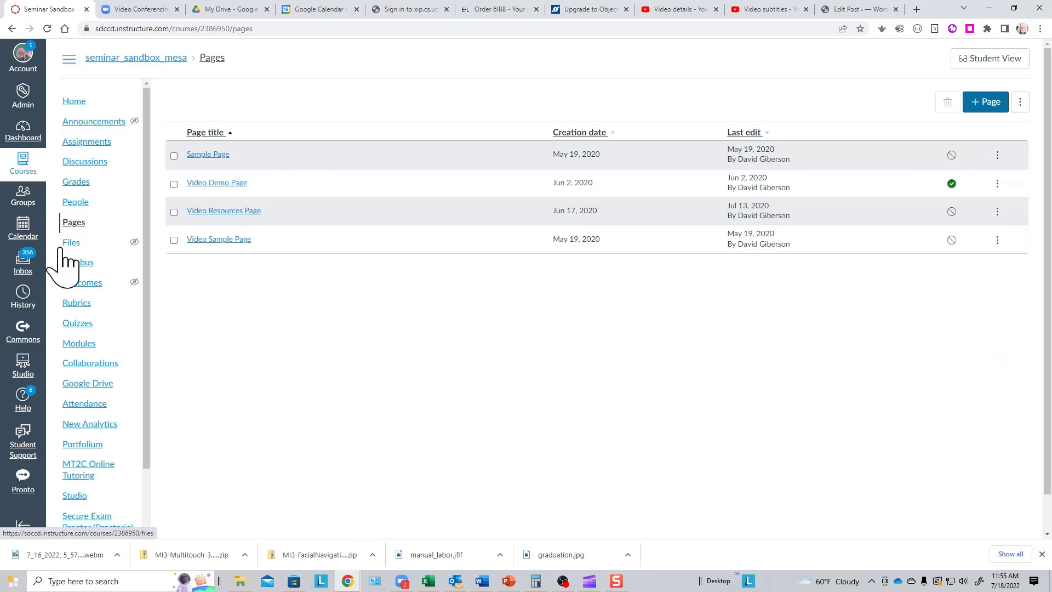
left_click(987, 112)
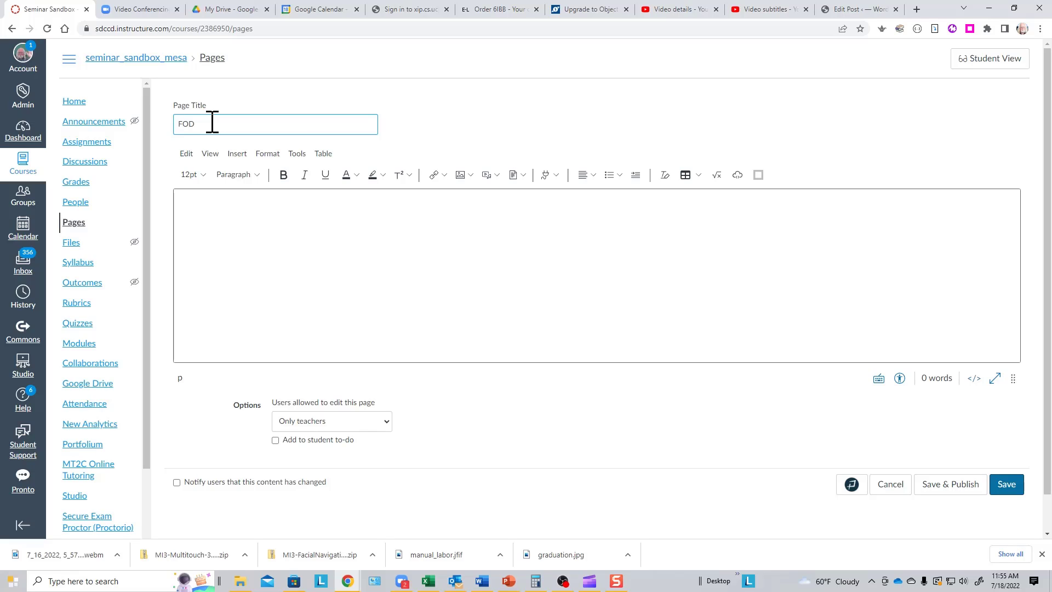
type("FOD Page")
- Open the Films On Demand app from the page editor and search it for "chemical stoichiometry"
left_click(557, 175)
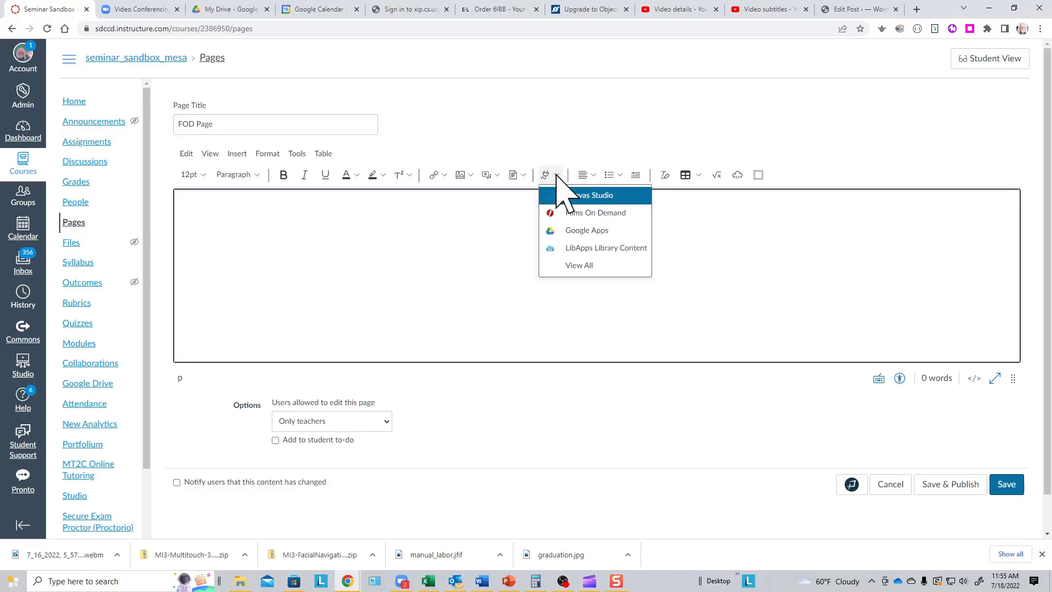
left_click(580, 266)
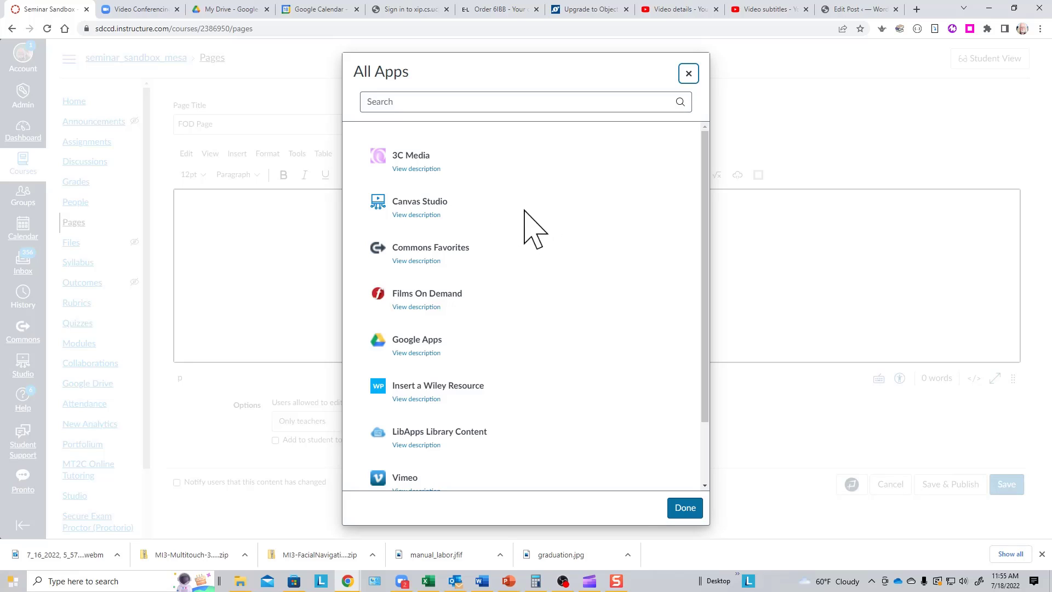
left_click(429, 296)
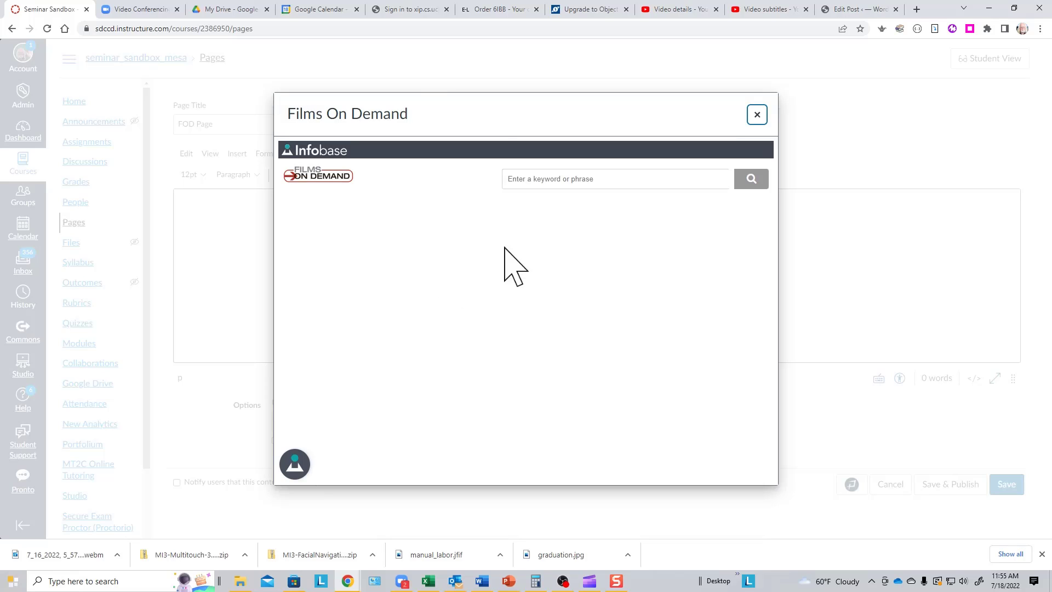
left_click(550, 186)
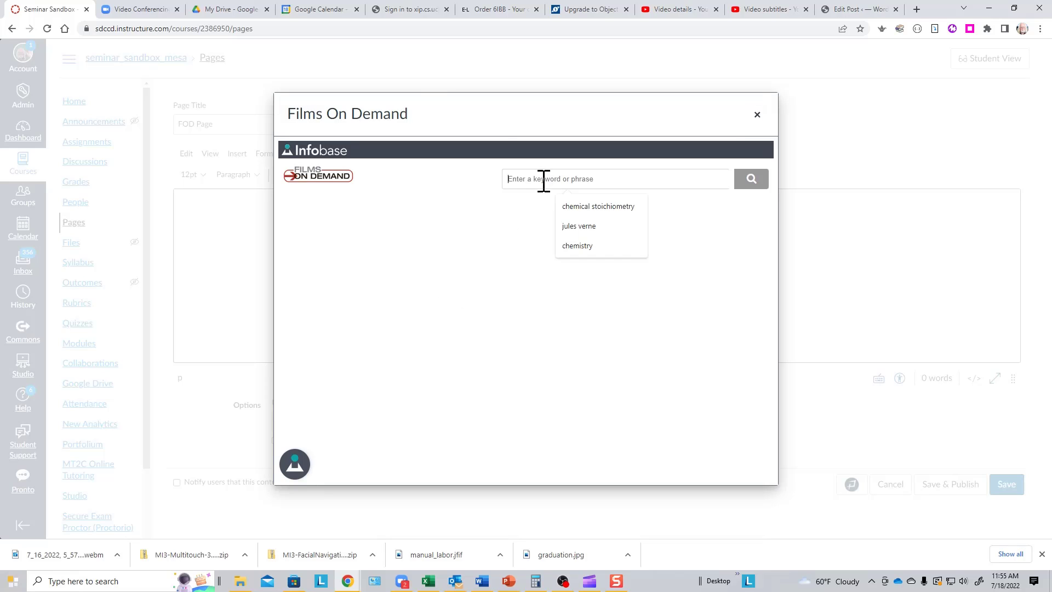
left_click(602, 207)
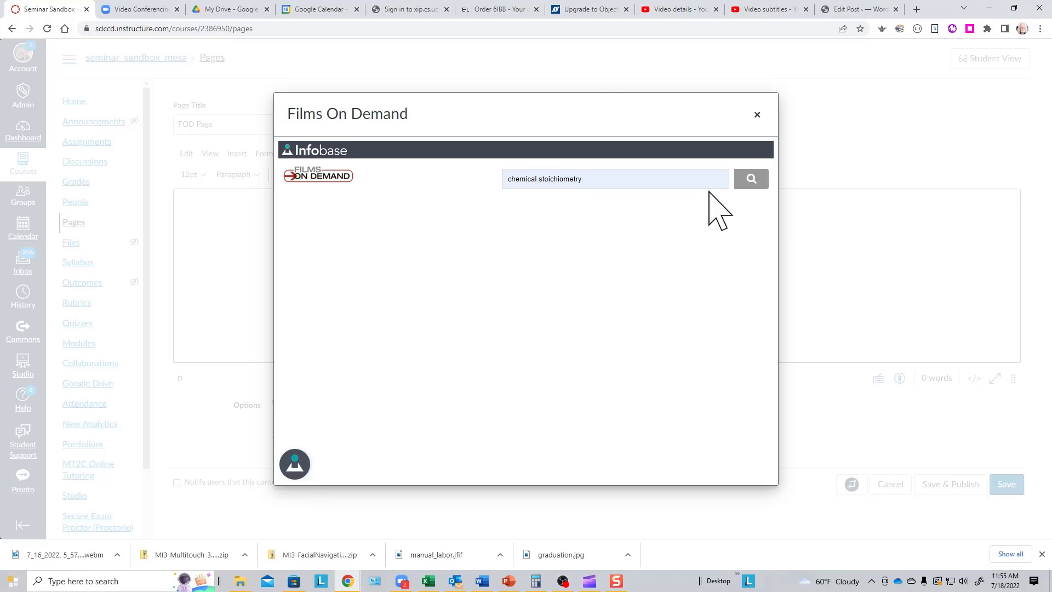
left_click(752, 179)
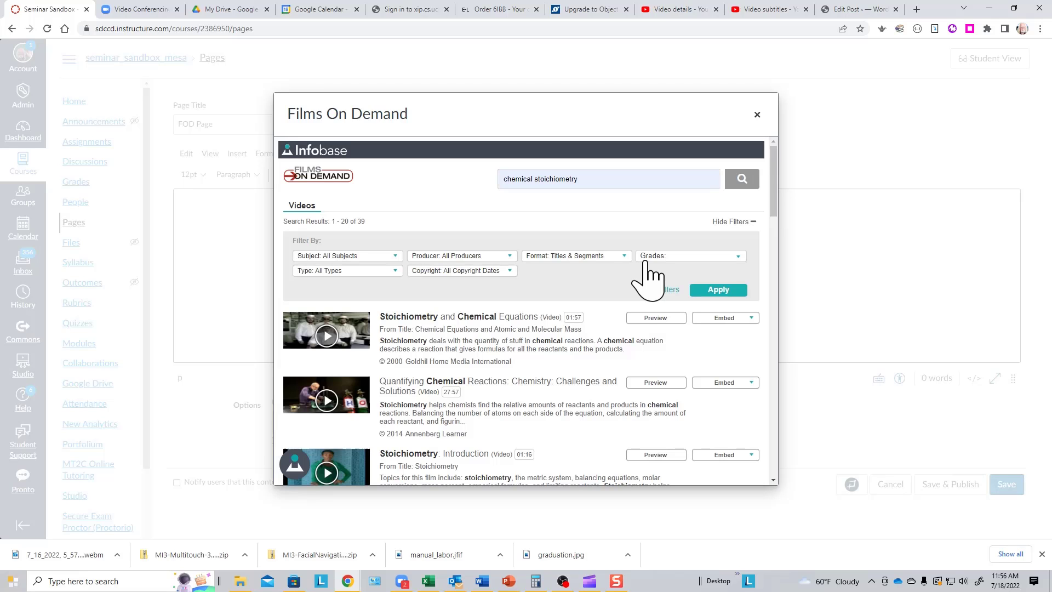
- Embed the video "Stoichiometry and Chemical Equations" in the page at the large size and save the page
scroll(497, 335, "down", 7)
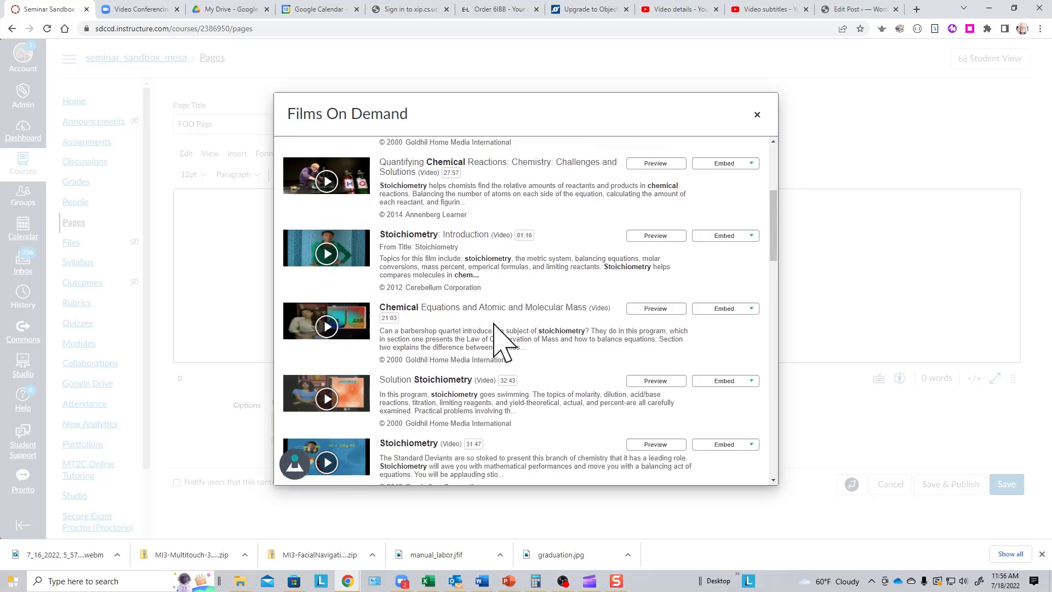
scroll(496, 326, "up", 8)
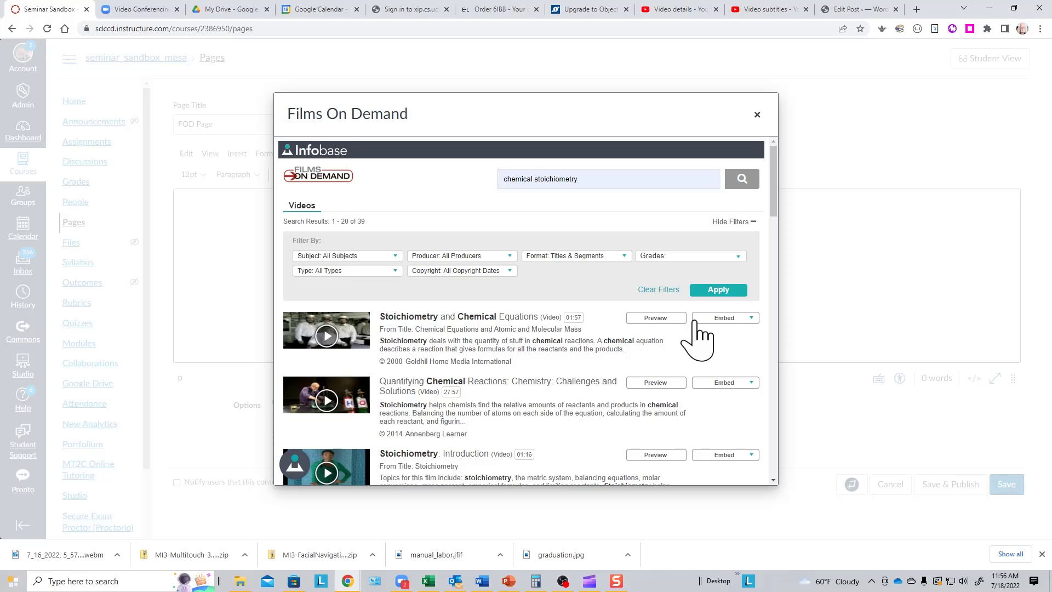
left_click(729, 319)
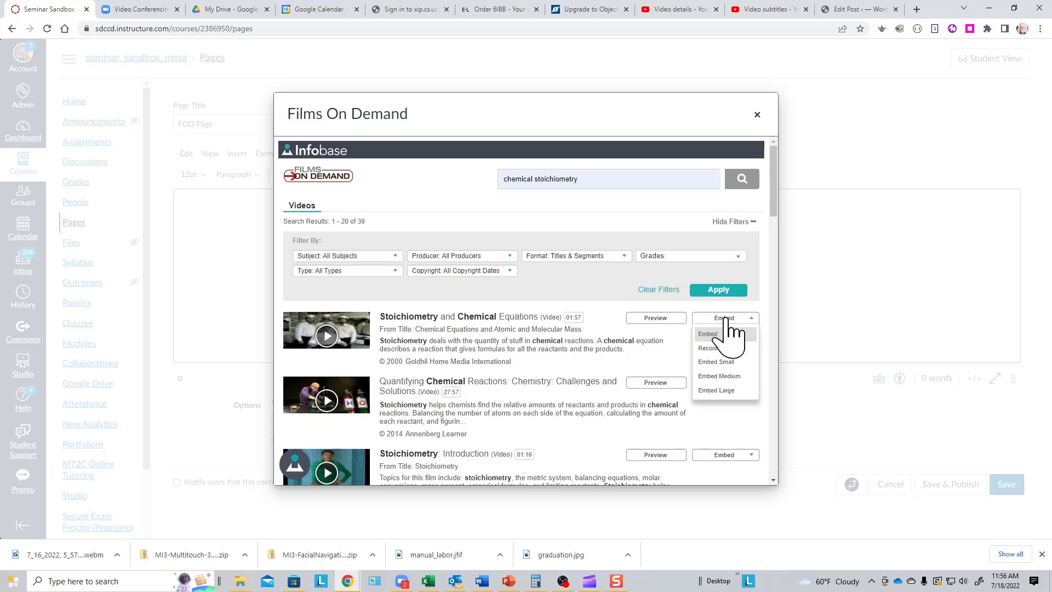
left_click(721, 392)
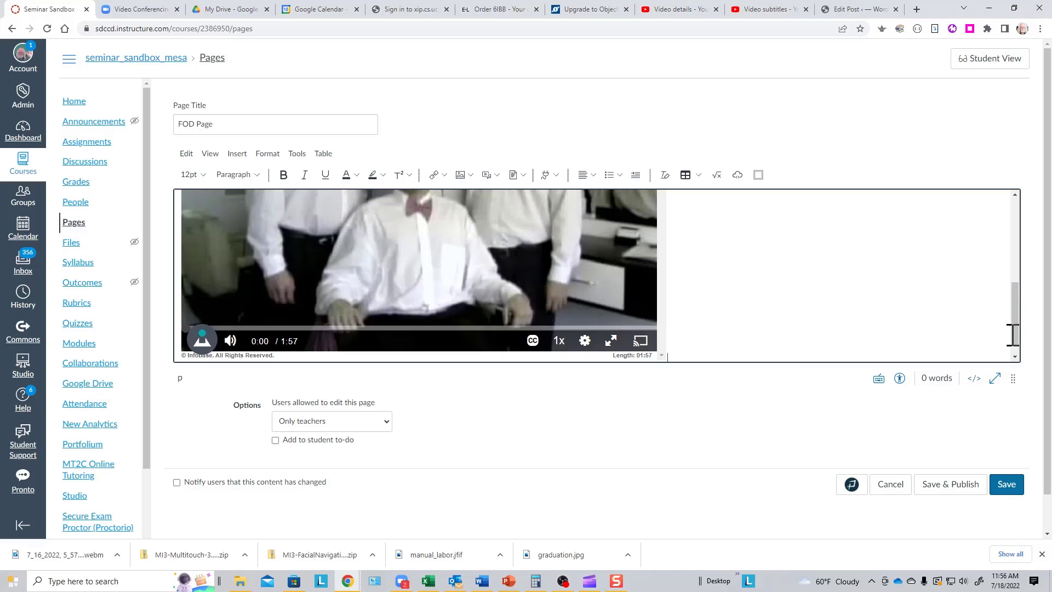
left_click_drag(1014, 335, 1023, 258)
left_click(1008, 484)
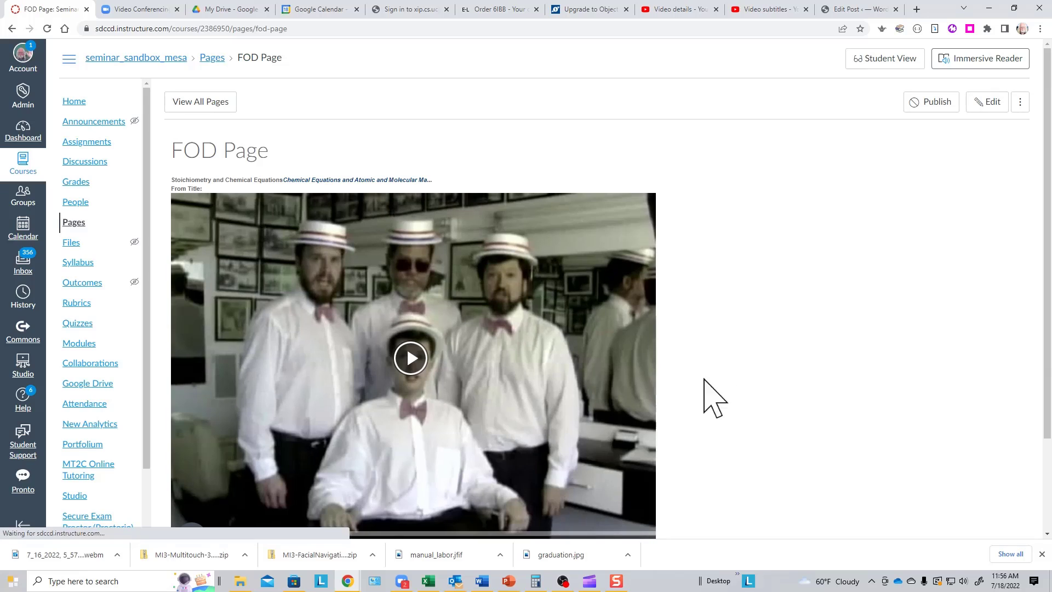
- Edit FOD Page as raw HTML and copy the video's complete iframe code, without the surrounding paragraph tags
scroll(762, 381, "down", 1)
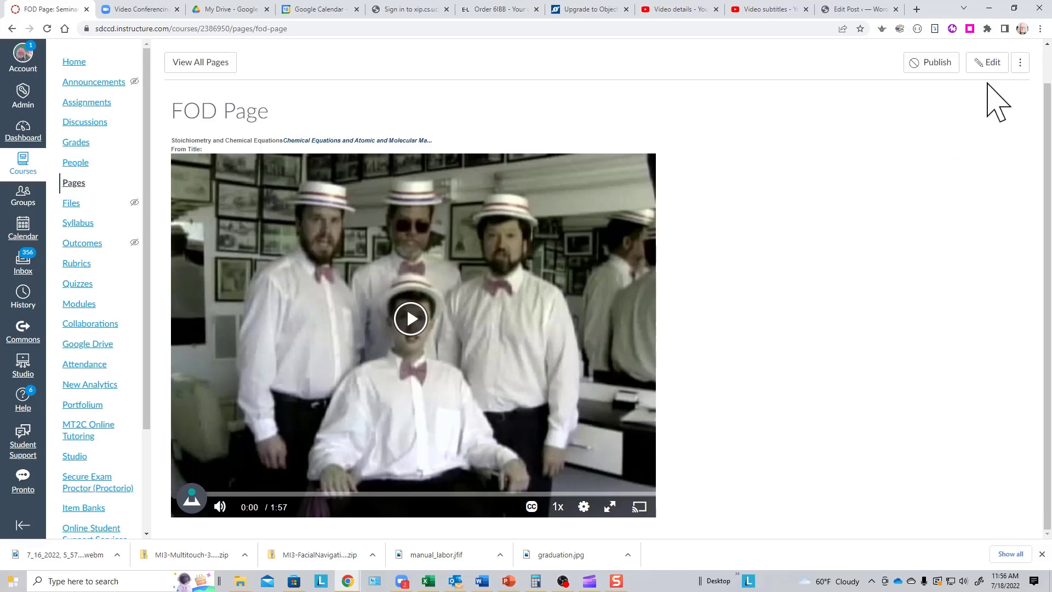
left_click(988, 63)
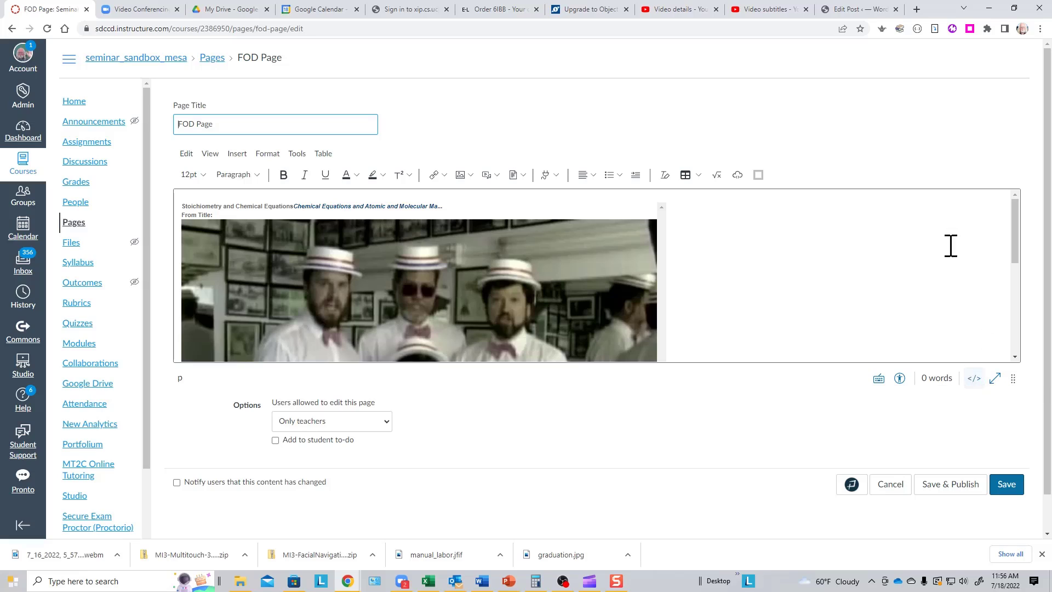
left_click(975, 384)
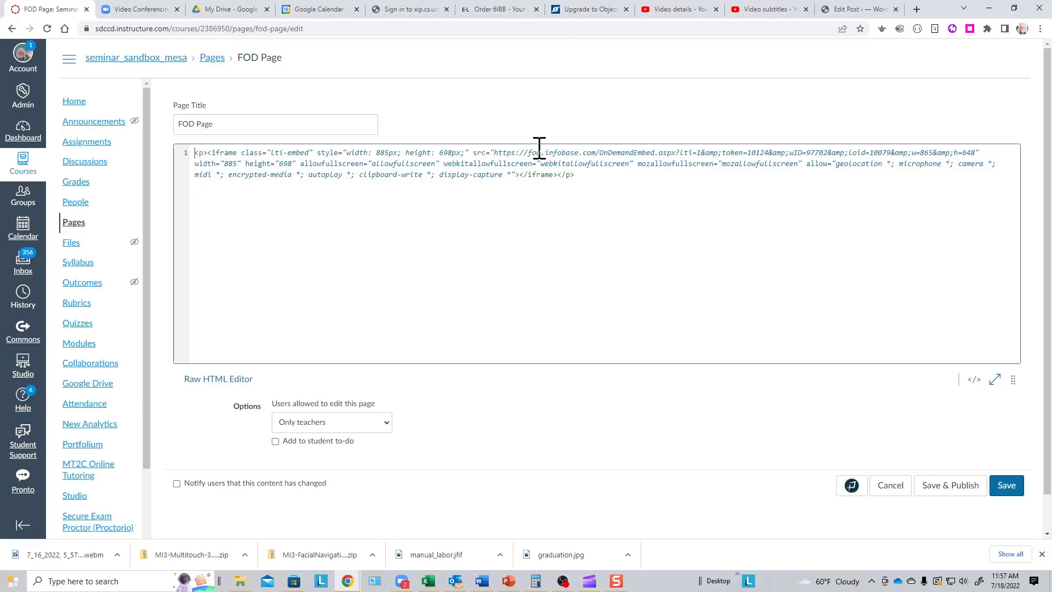
double_click(208, 153)
left_click_drag(208, 153, 552, 176)
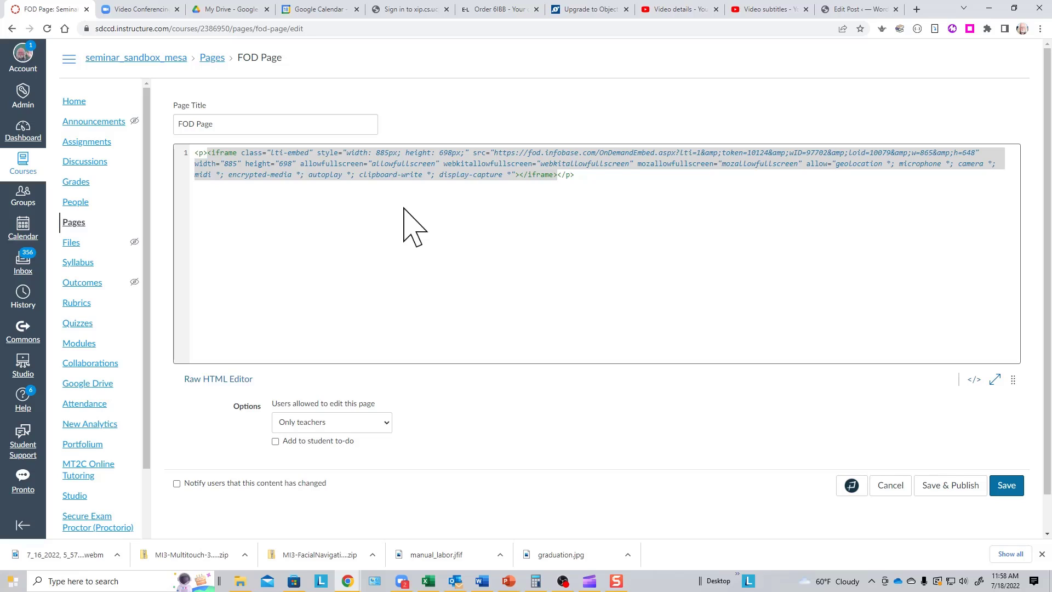
right_click(428, 163)
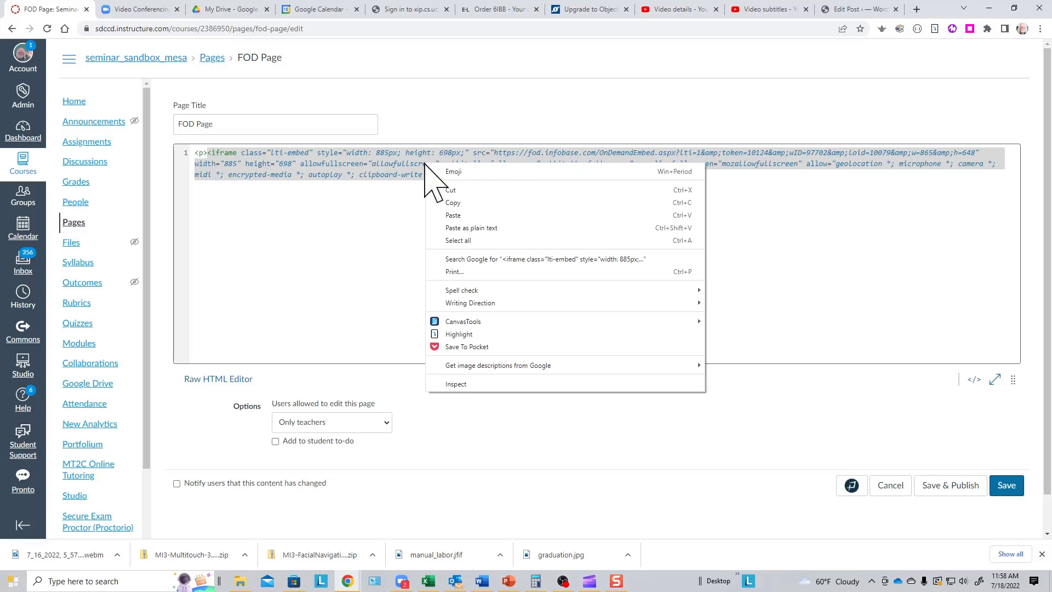
left_click(460, 204)
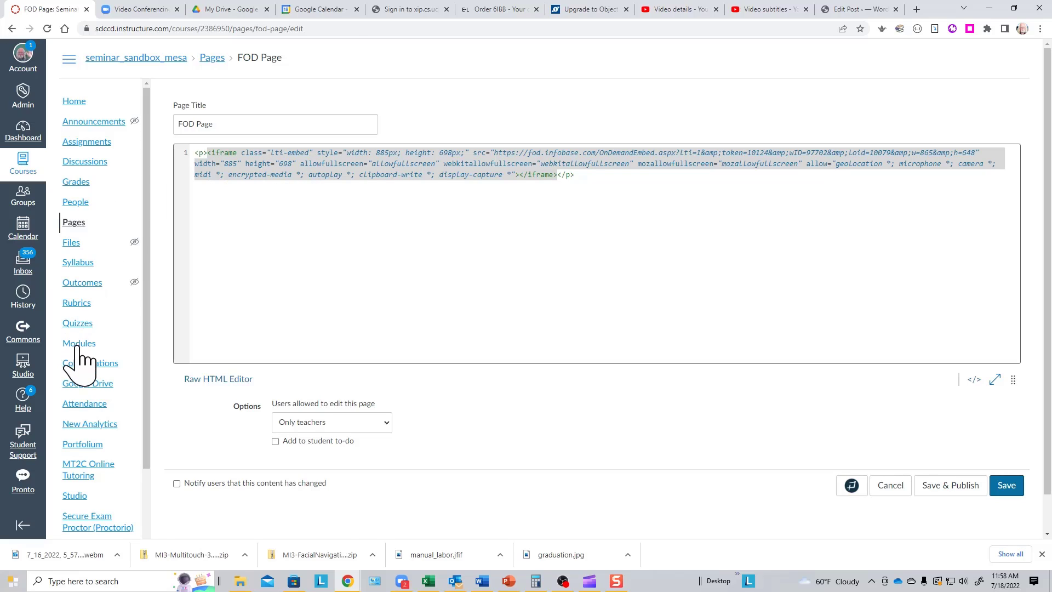
- Open the quiz named "New Quiz" from the course quizzes and go to its Build page
left_click(80, 324)
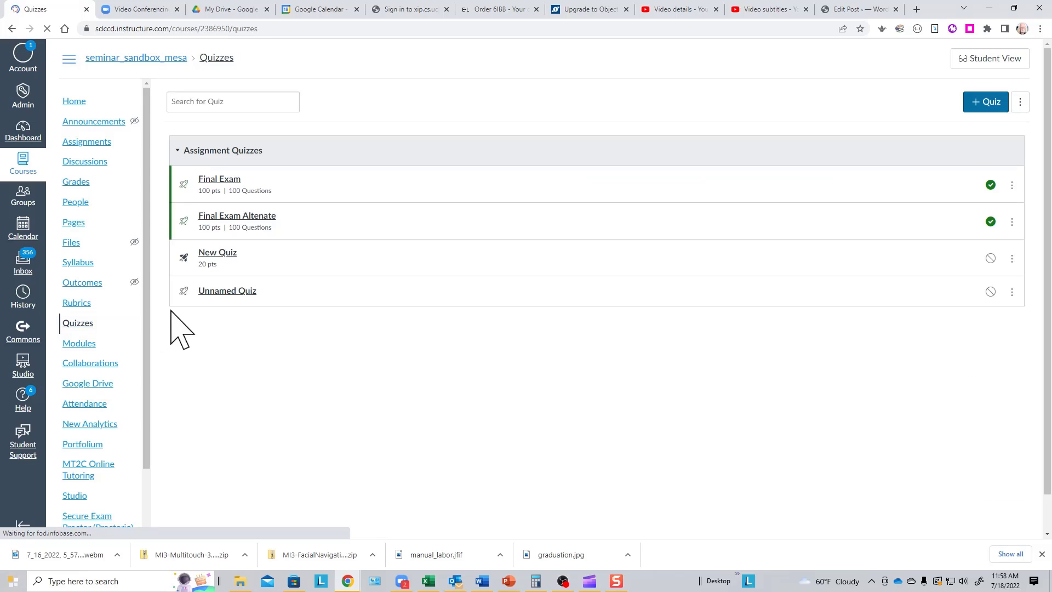
left_click(218, 254)
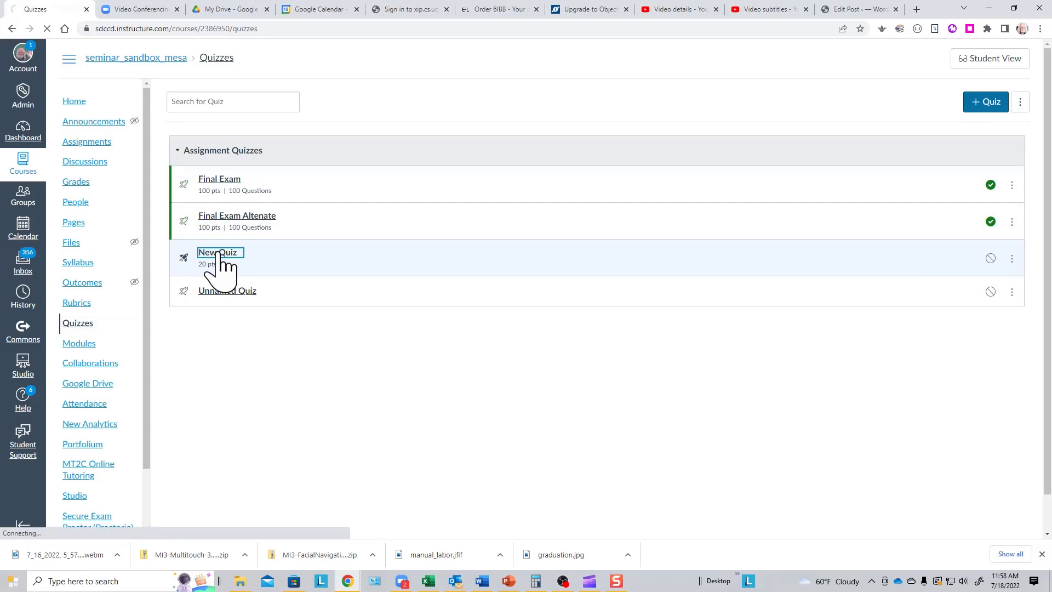
scroll(583, 268, "down", 4)
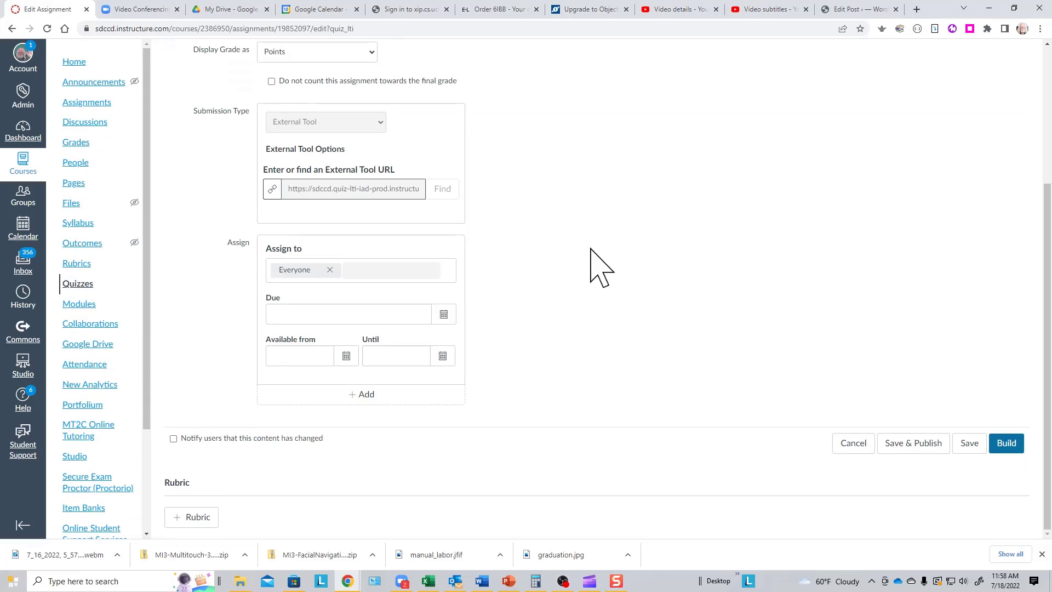
left_click(1006, 445)
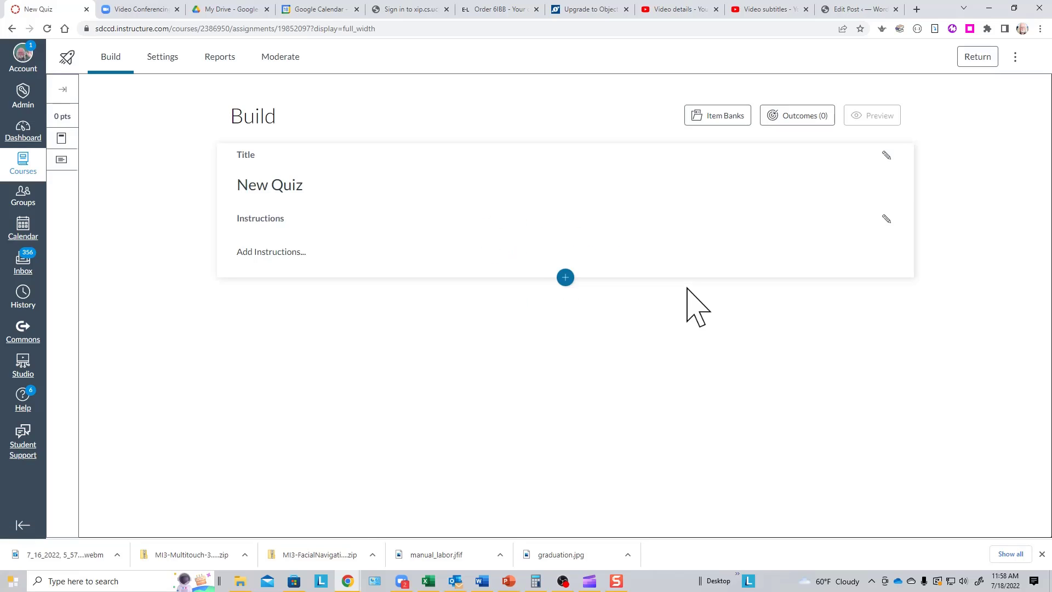
- Add an essay question to the quiz and begin its prompt with "Here's a video" followed by a new line
left_click(565, 278)
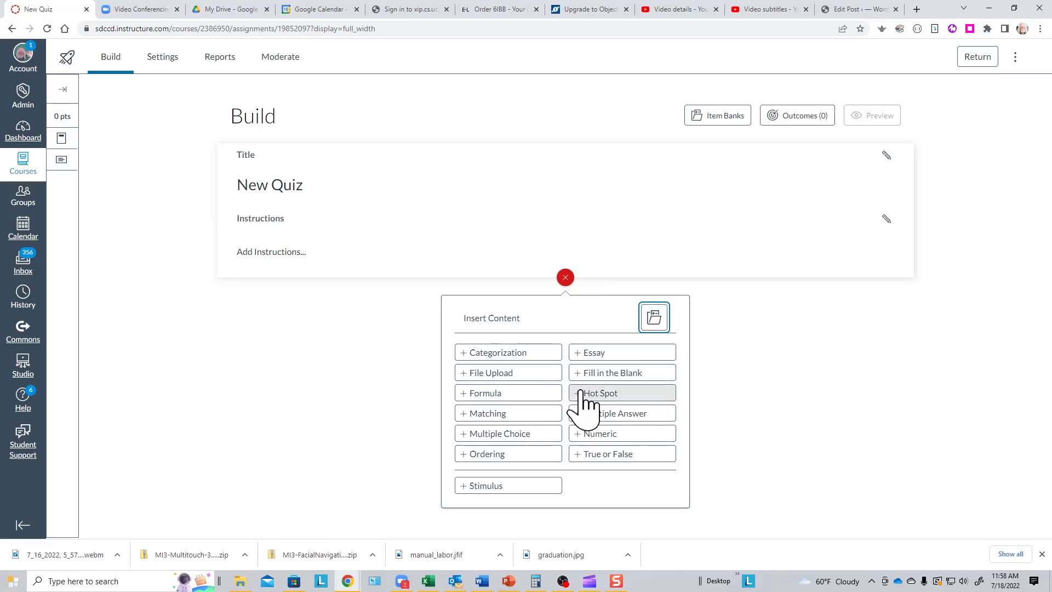
left_click(604, 362)
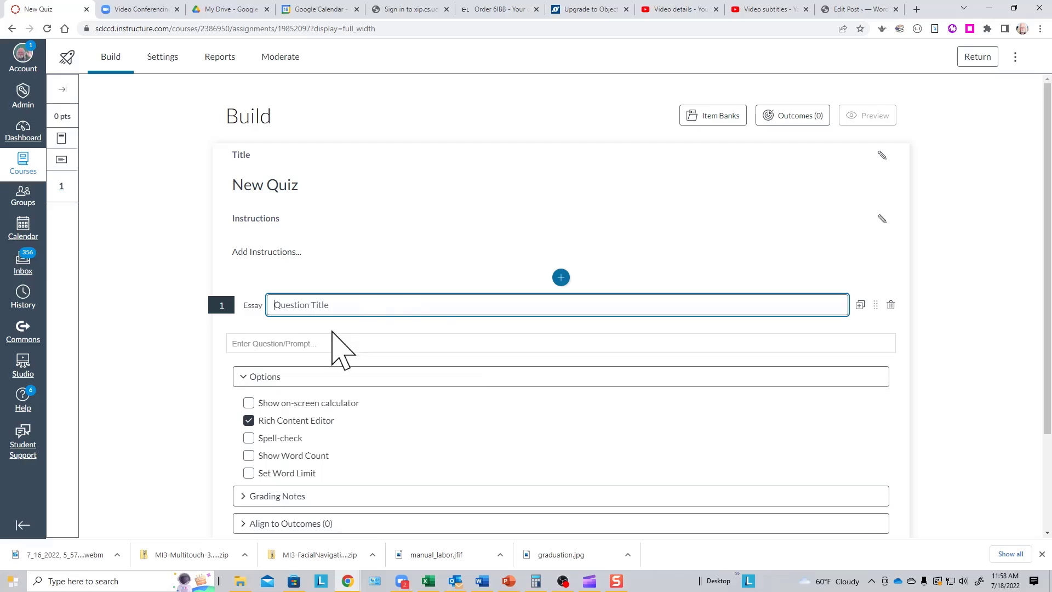
left_click(265, 344)
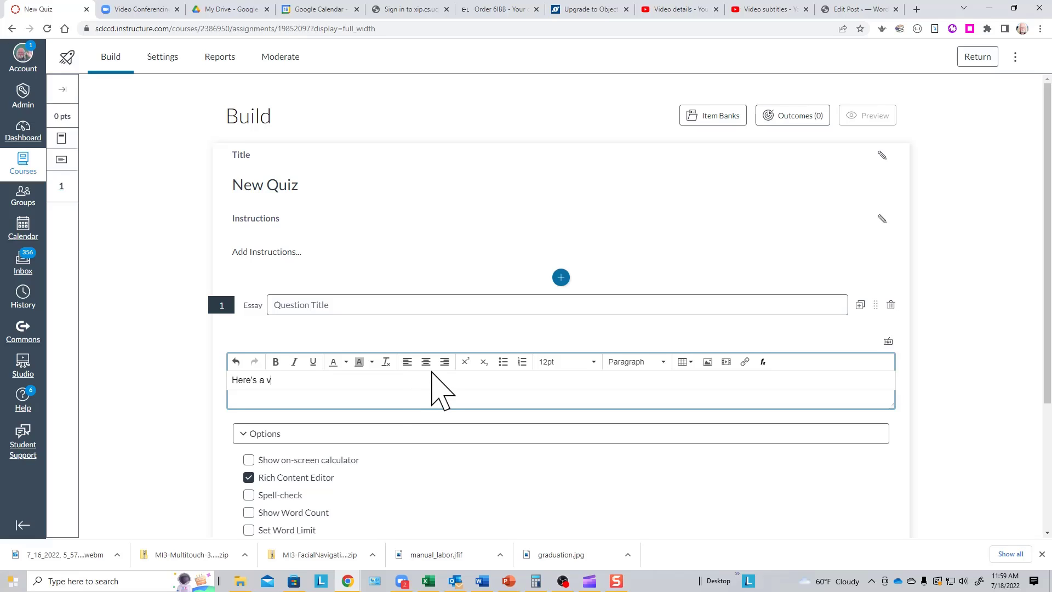
key("Return")
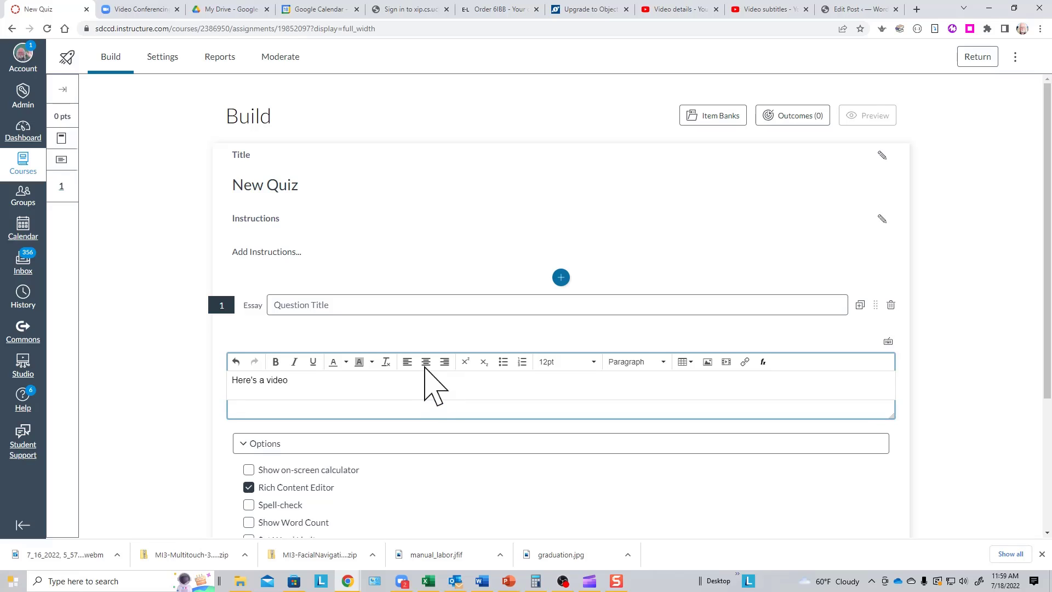
key("Return")
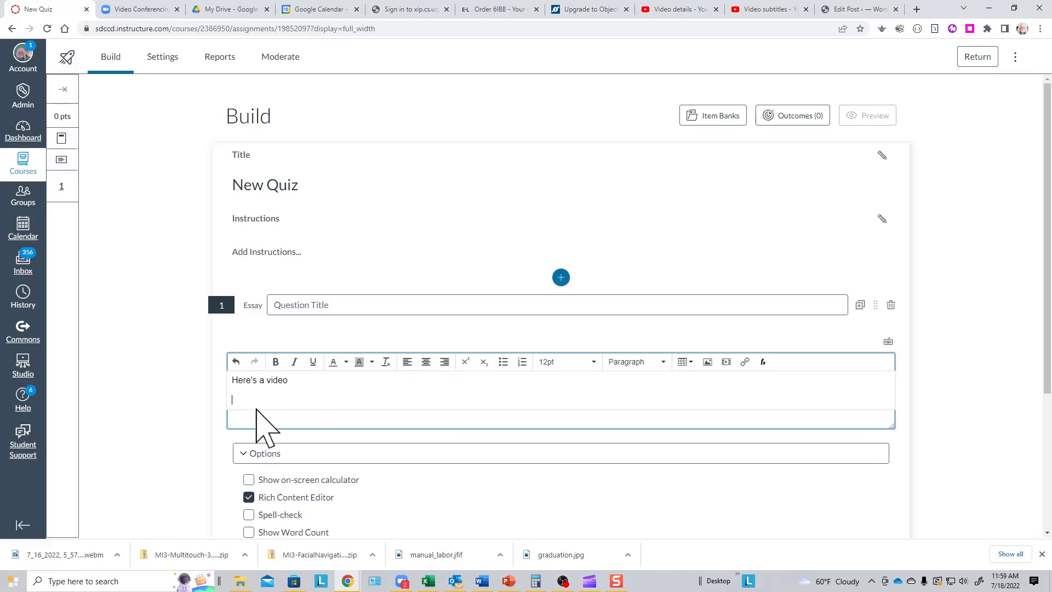
- Insert the video below the prompt text by pasting the copied iframe as media embed code
left_click(726, 362)
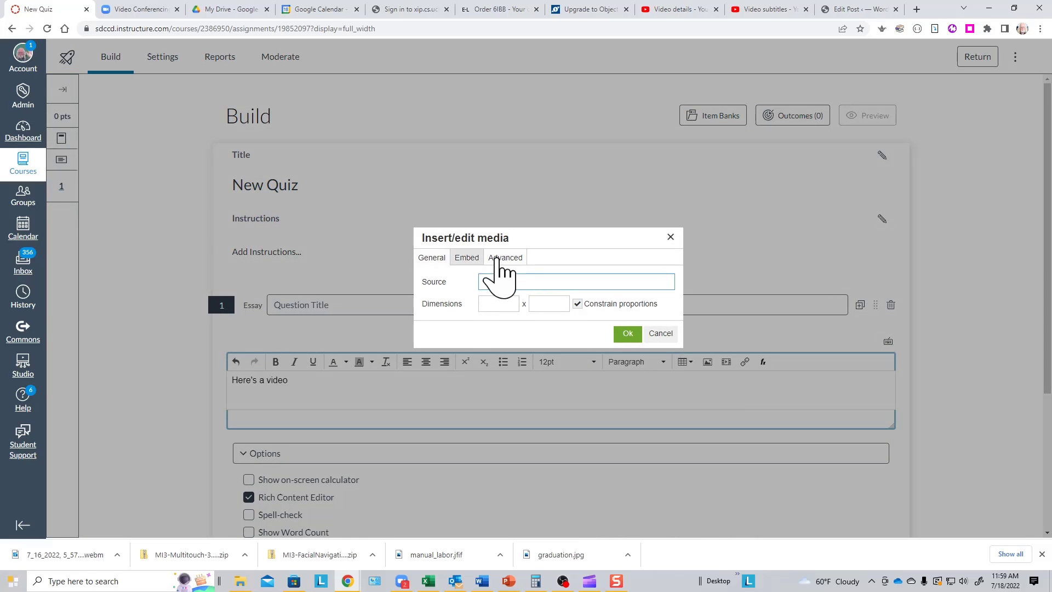
left_click(466, 259)
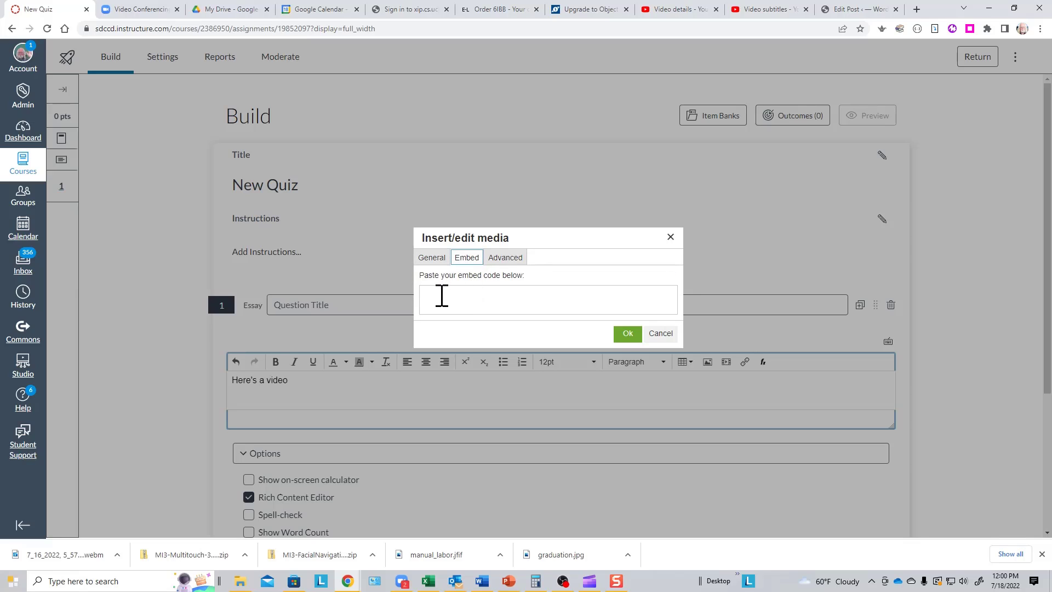
right_click(441, 298)
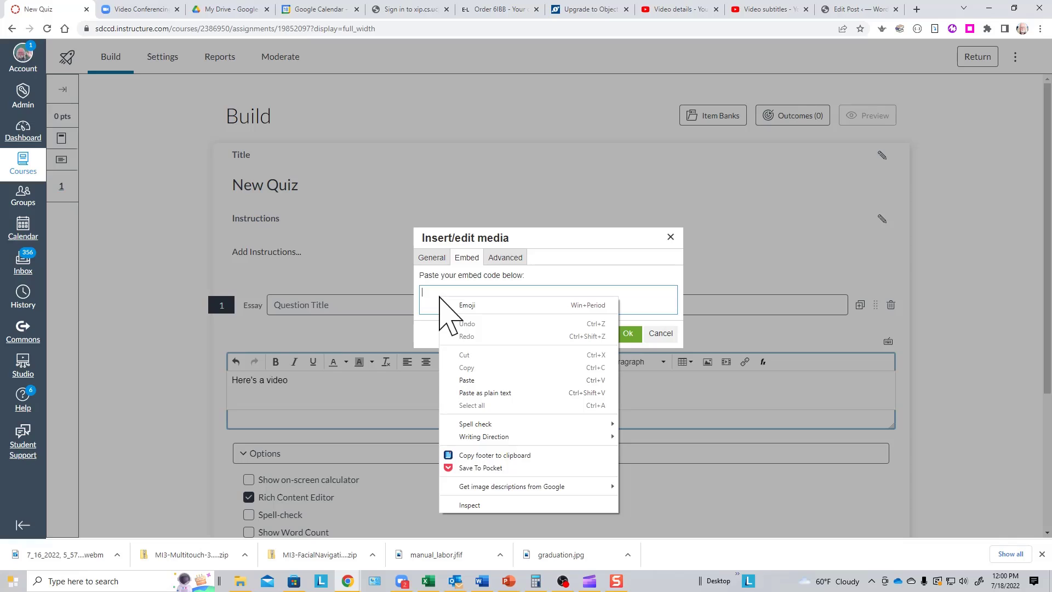
left_click(472, 381)
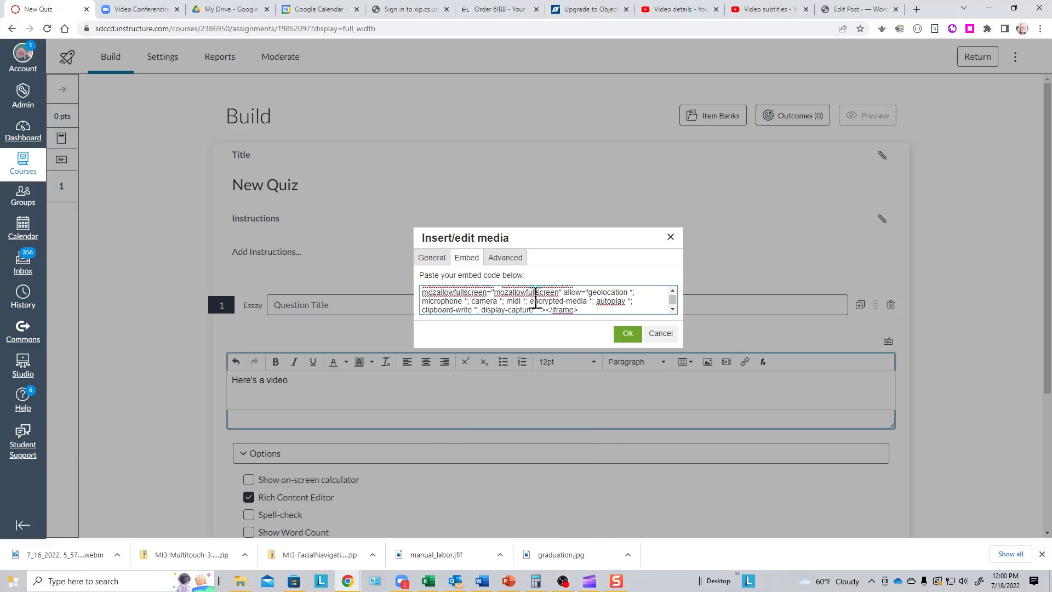
left_click(628, 334)
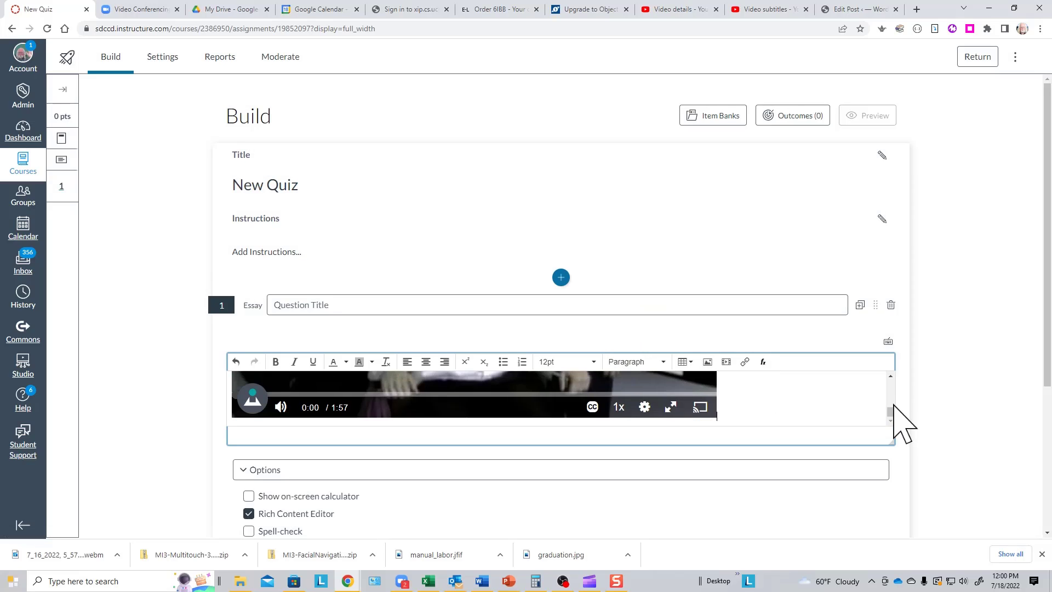
- Finish editing the essay question and check the embedded video in the saved question
left_click_drag(891, 413, 891, 384)
scroll(962, 429, "down", 2)
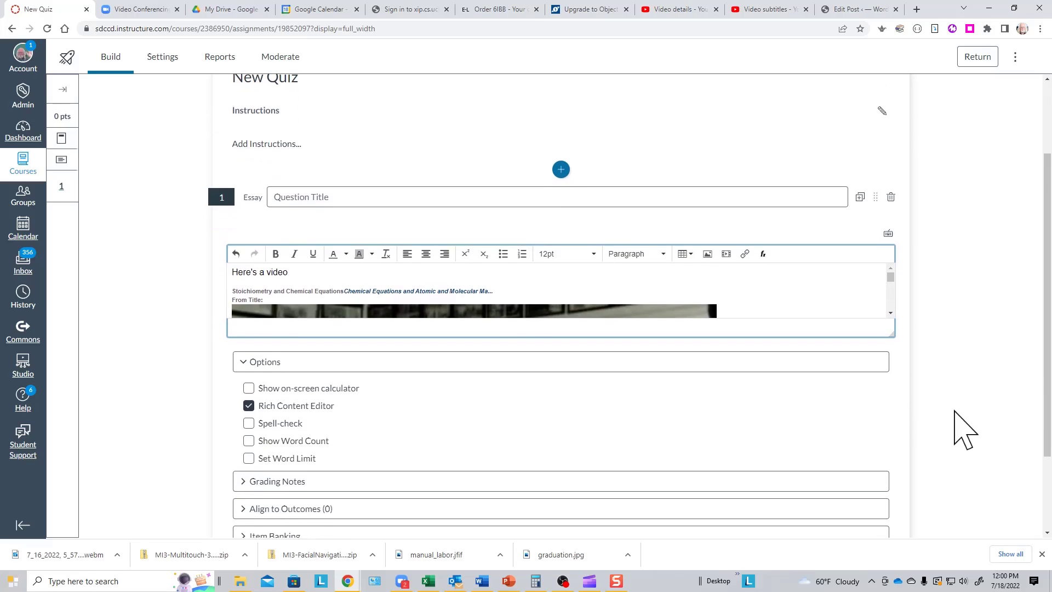
scroll(955, 411, "down", 2)
scroll(735, 281, "up", 2)
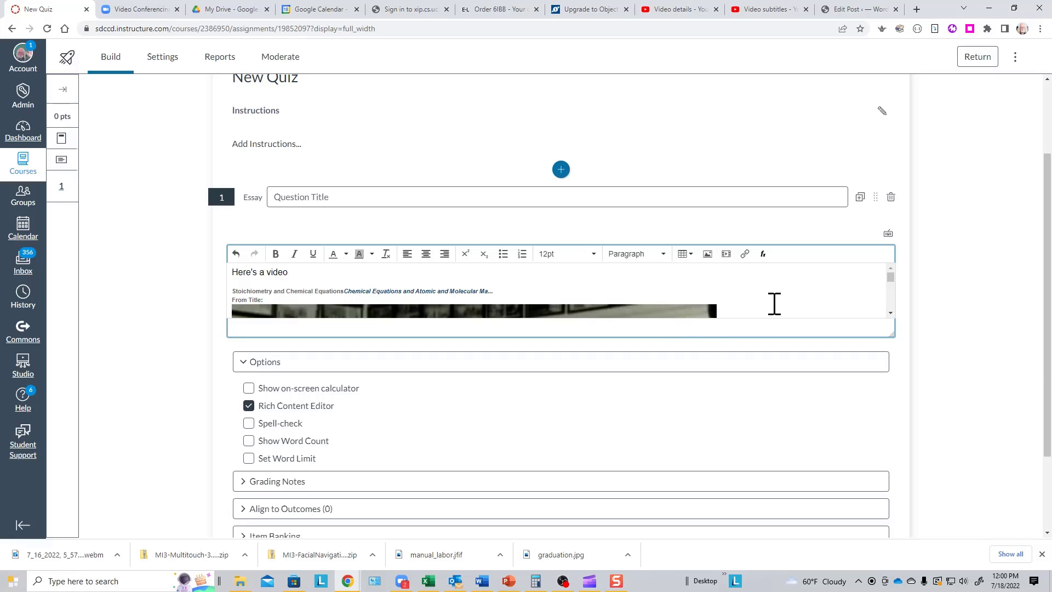
left_click_drag(1046, 352, 1046, 437)
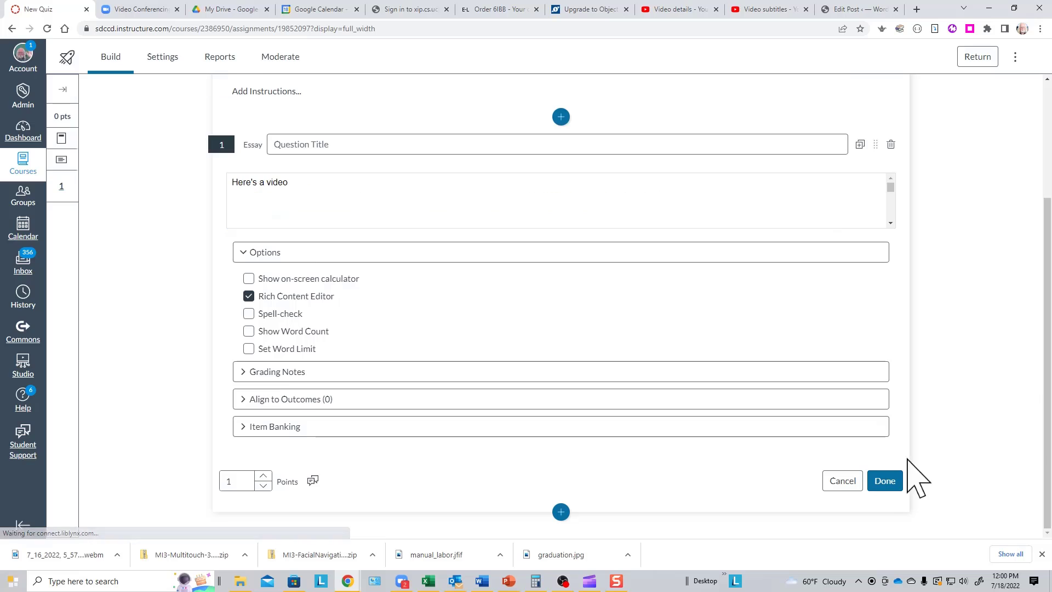
left_click(884, 483)
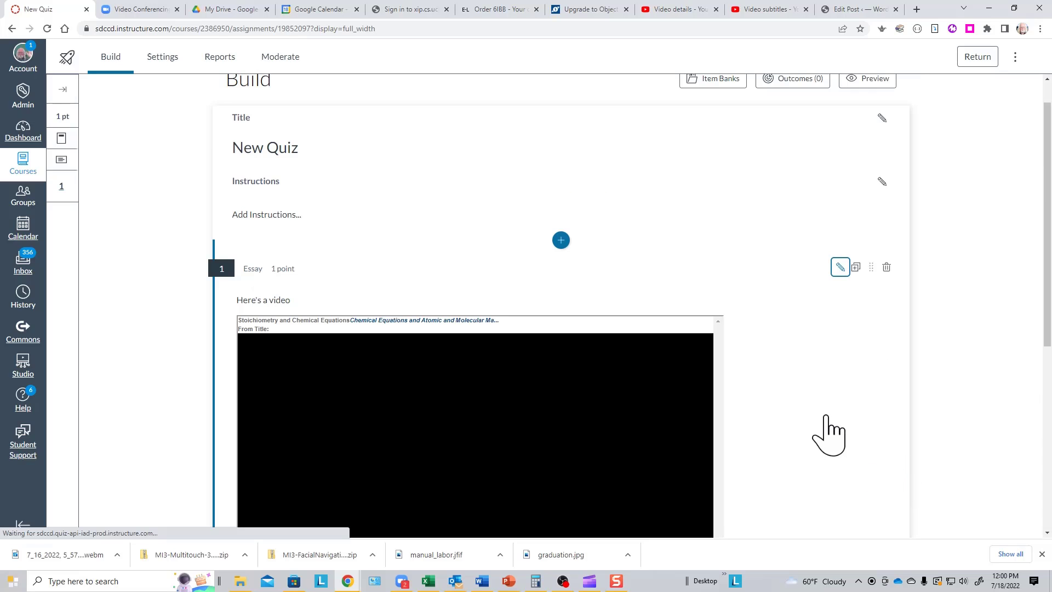
scroll(838, 417, "down", 3)
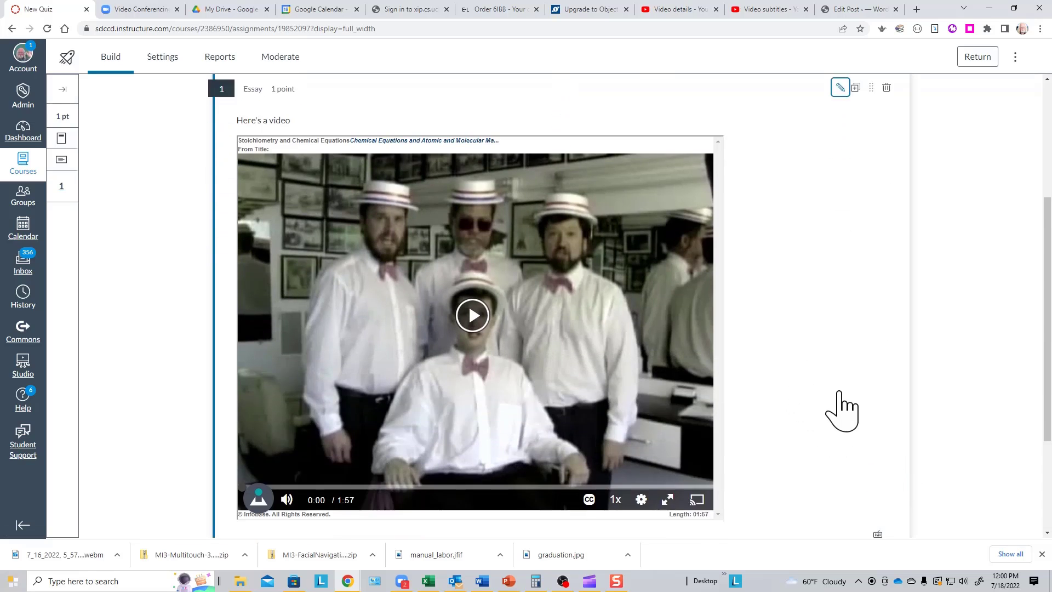
scroll(839, 392, "up", 3)
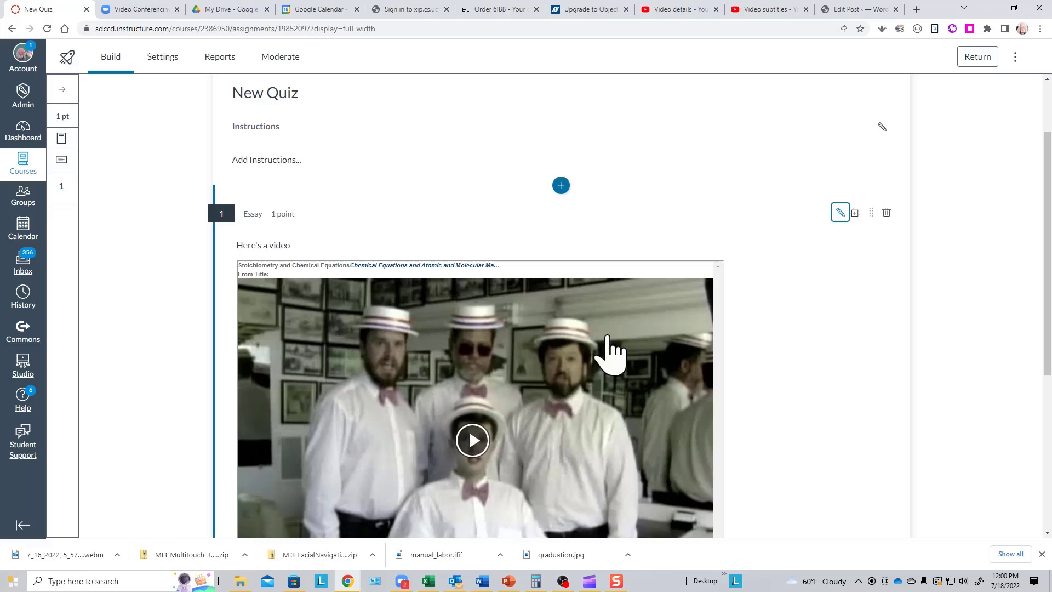
scroll(852, 359, "down", 3)
scroll(852, 359, "down", 1)
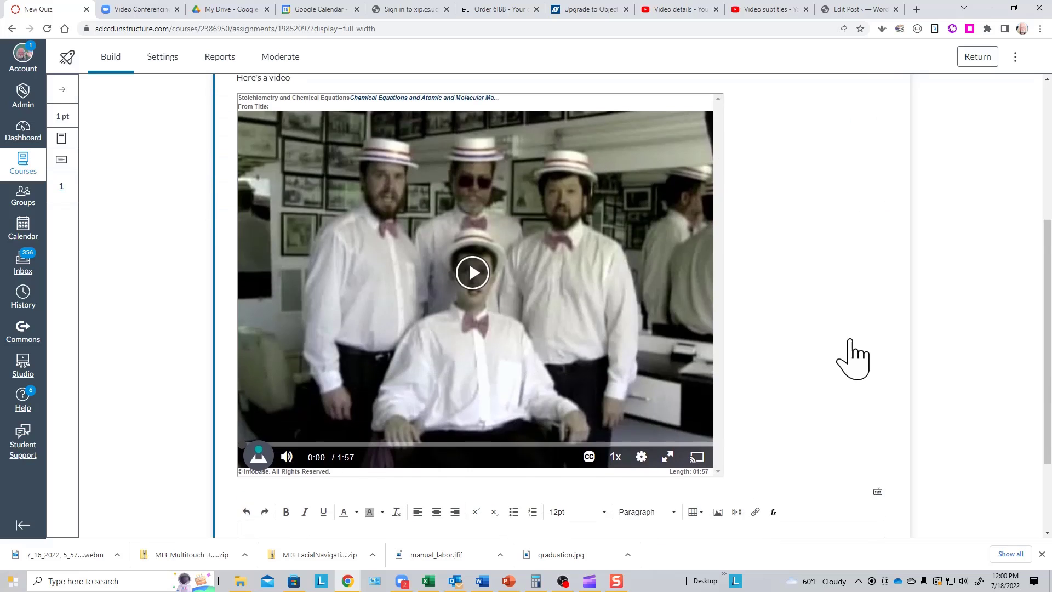